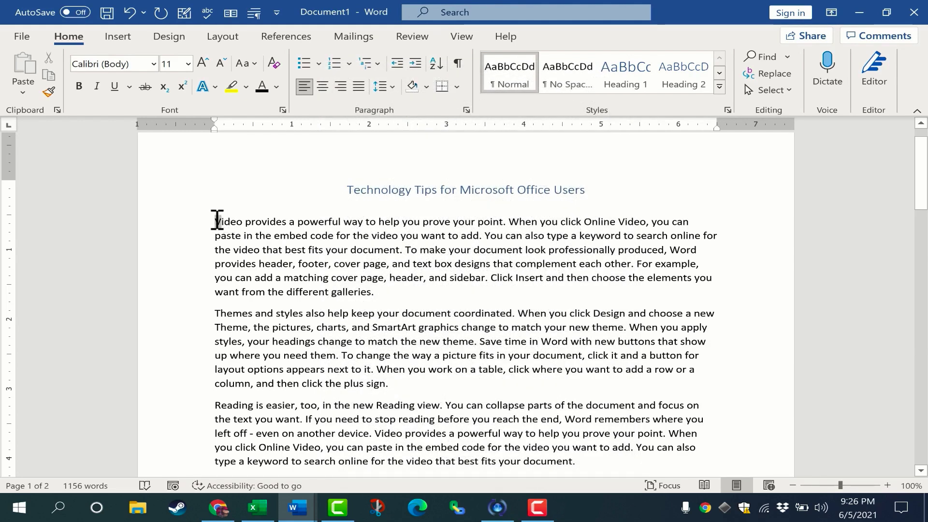
- Try enlarging the first paragraph's initial letter V to font size 48, and undo the change
{"action": "left_click_drag", "start_coordinate": [215, 222], "coordinate": [221, 221]}
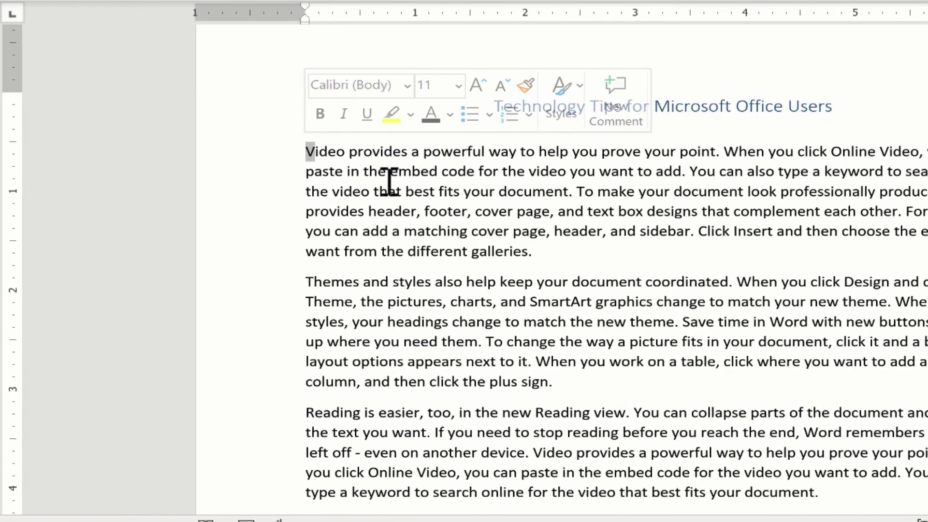
{"action": "left_click", "coordinate": [458, 86]}
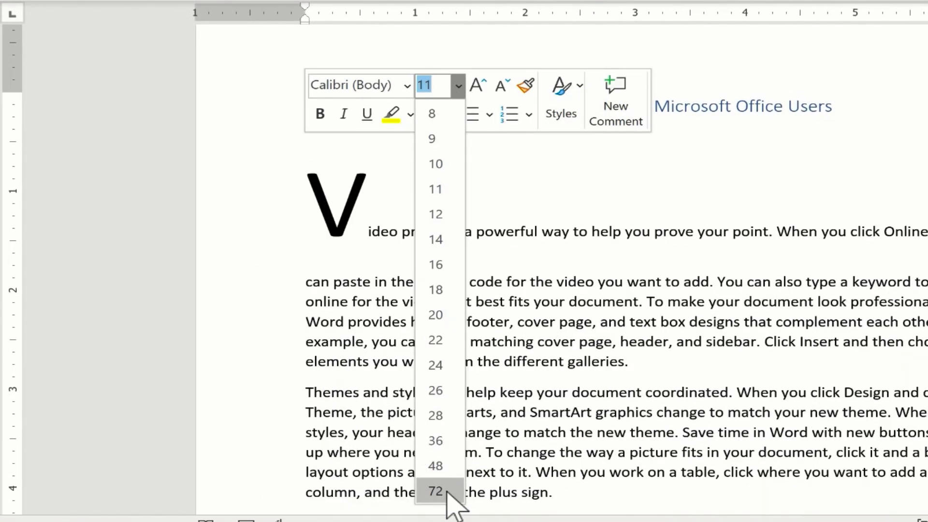
{"action": "left_click", "coordinate": [435, 466]}
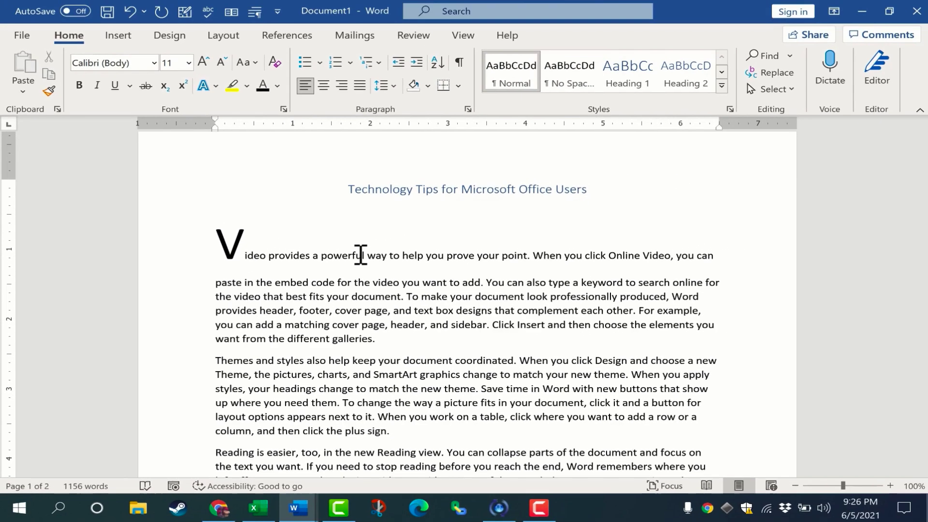
{"action": "key", "text": "ctrl+z"}
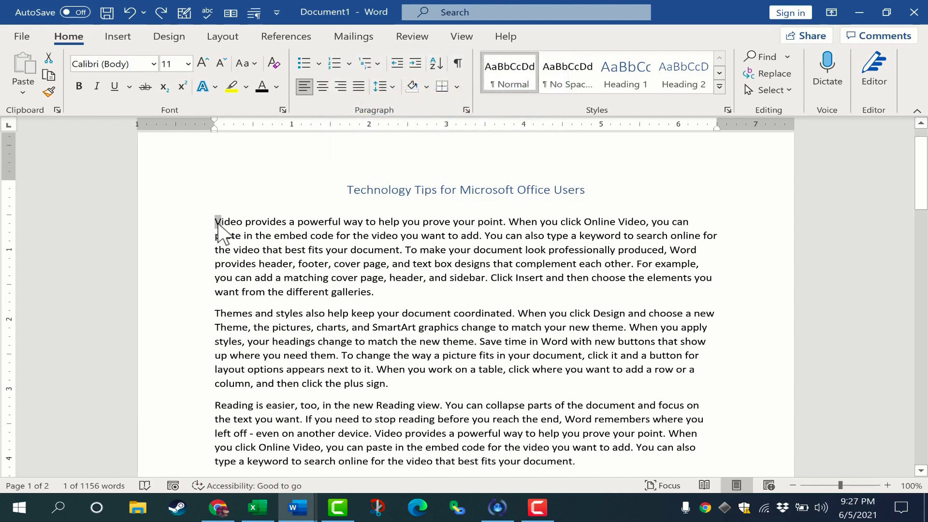
- Turn the first paragraph's initial V into a drop cap with the Dropped position
{"action": "left_click", "coordinate": [117, 39]}
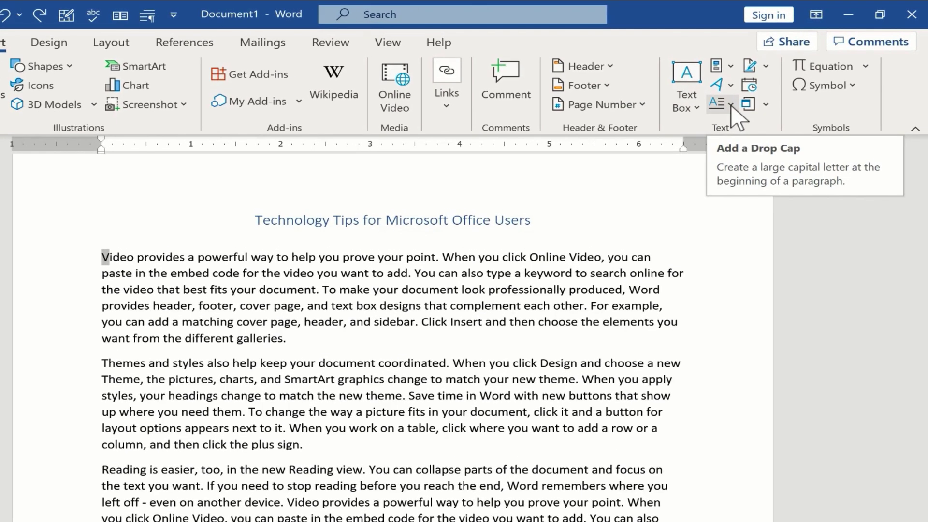
{"action": "left_click", "coordinate": [731, 106]}
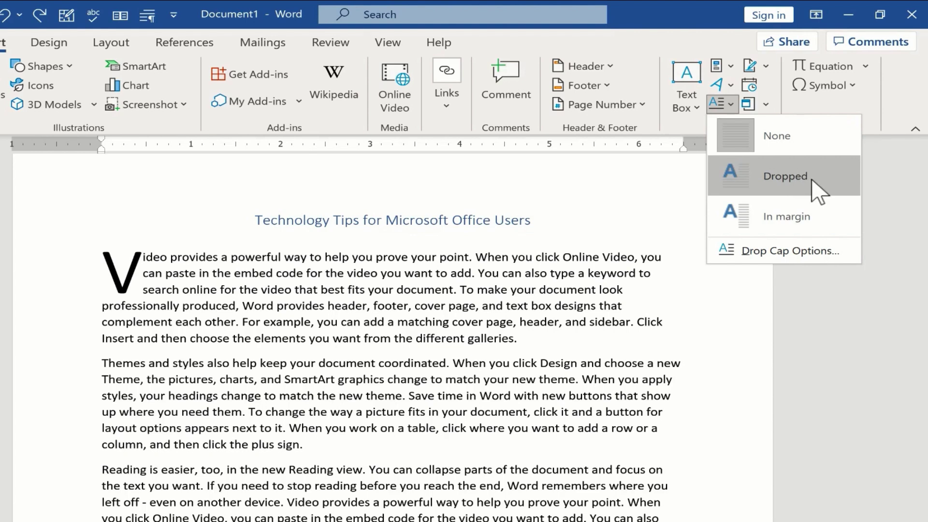
{"action": "left_click", "coordinate": [785, 176]}
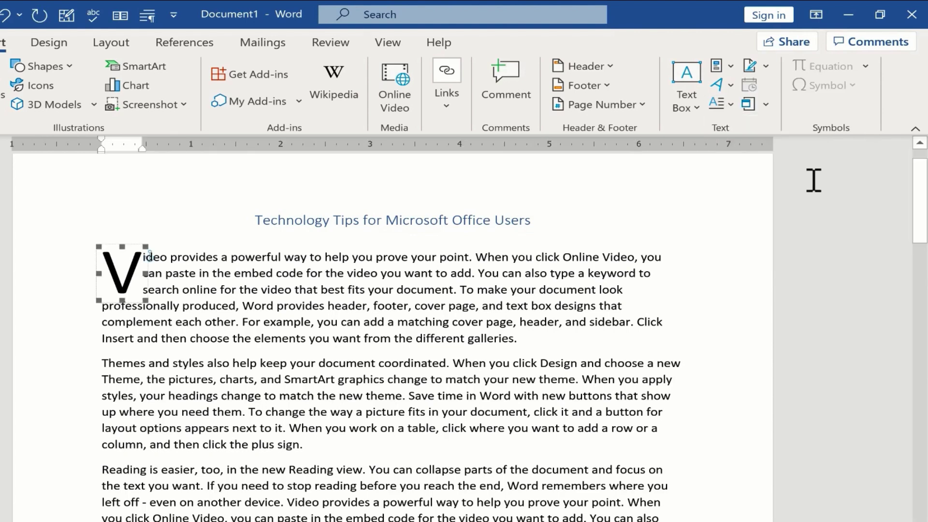
{"action": "left_click", "coordinate": [189, 274]}
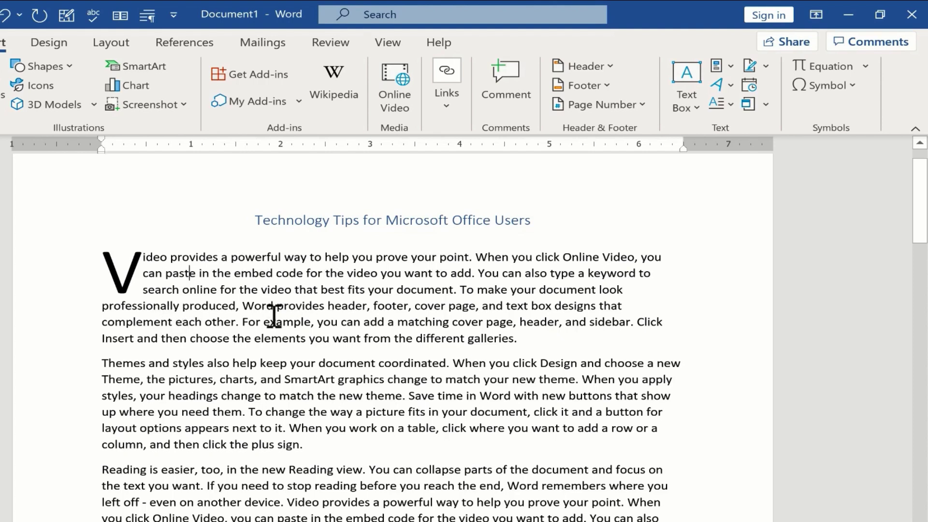
- Try the In margin position on the first paragraph's drop cap, and restore the Dropped position
{"action": "double_click", "coordinate": [135, 273]}
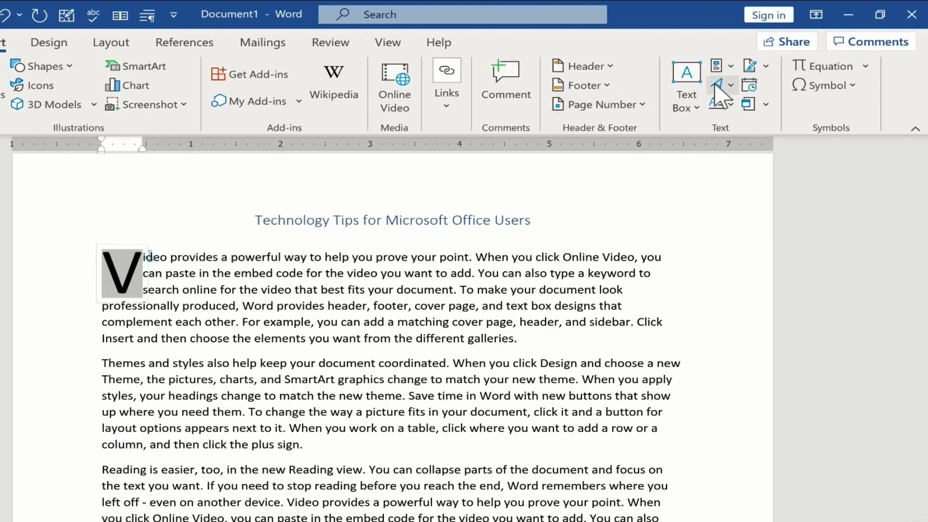
{"action": "left_click", "coordinate": [730, 105]}
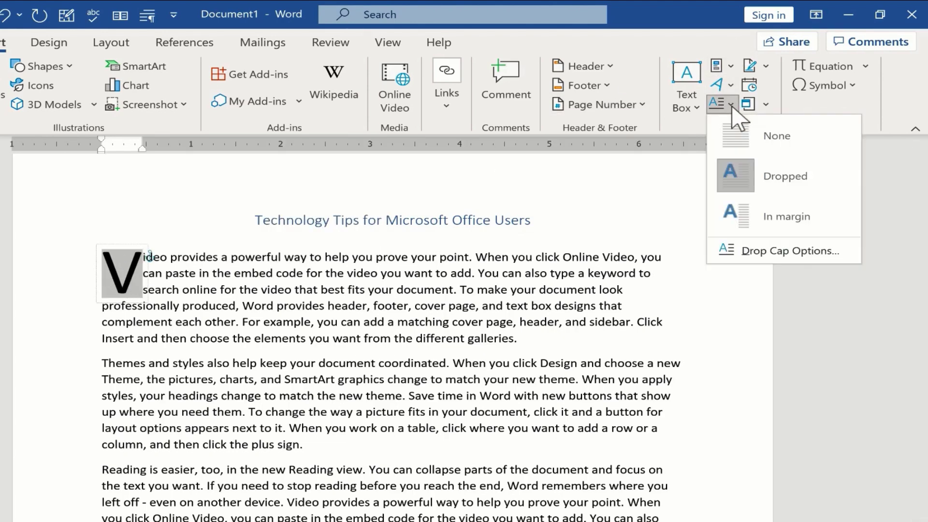
{"action": "left_click", "coordinate": [812, 219]}
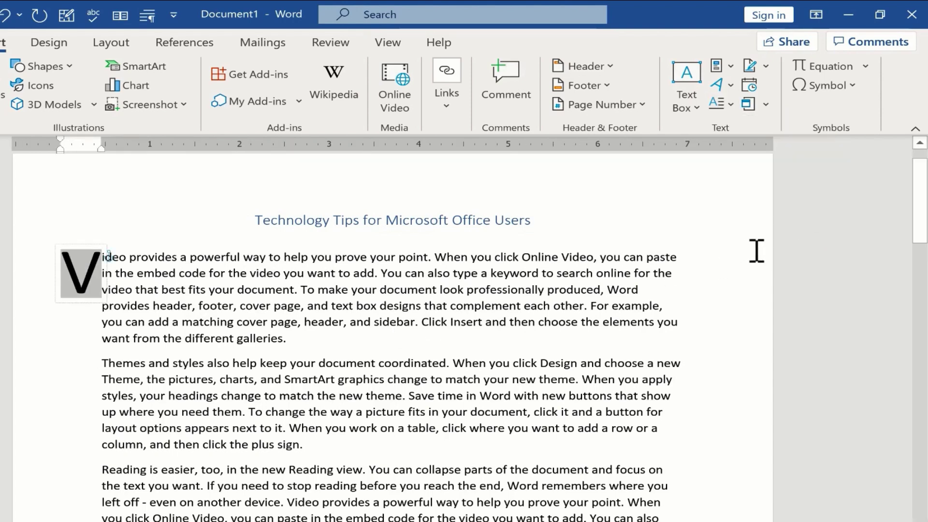
{"action": "left_click", "coordinate": [720, 263]}
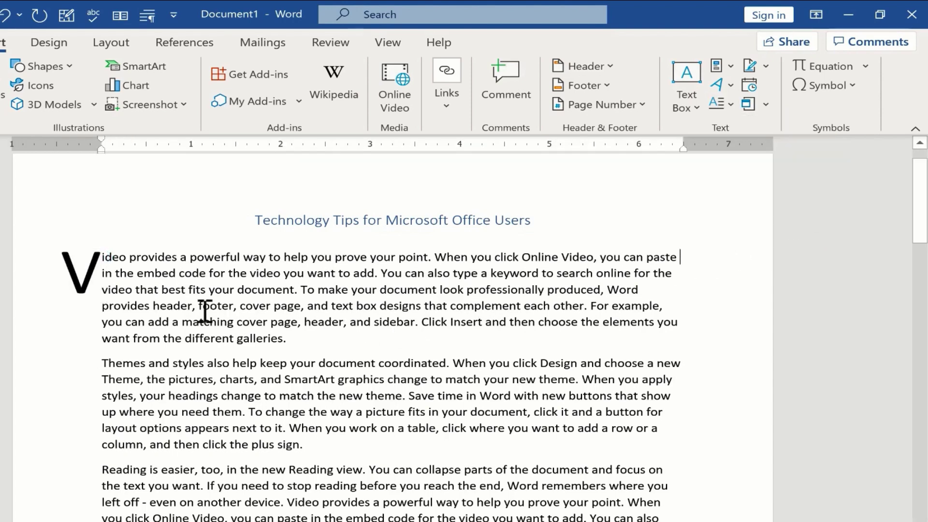
{"action": "left_click", "coordinate": [727, 104]}
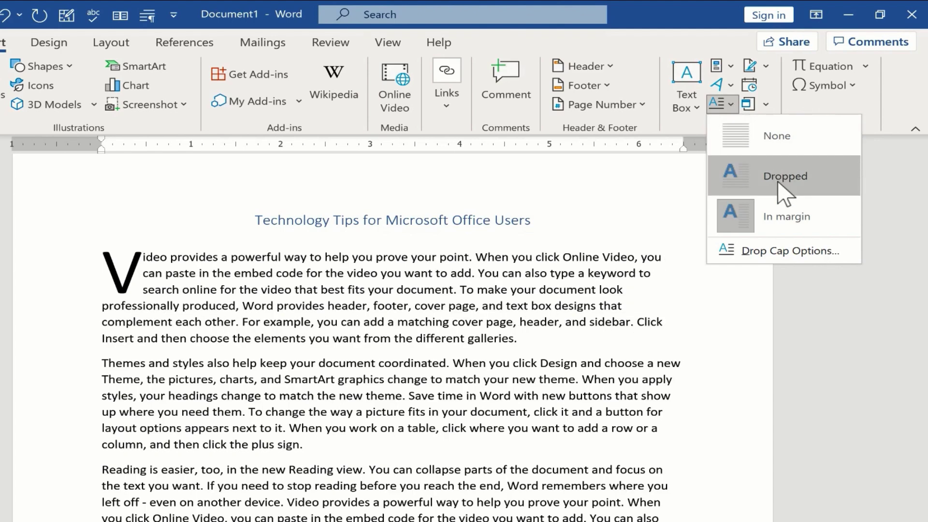
{"action": "left_click", "coordinate": [784, 193]}
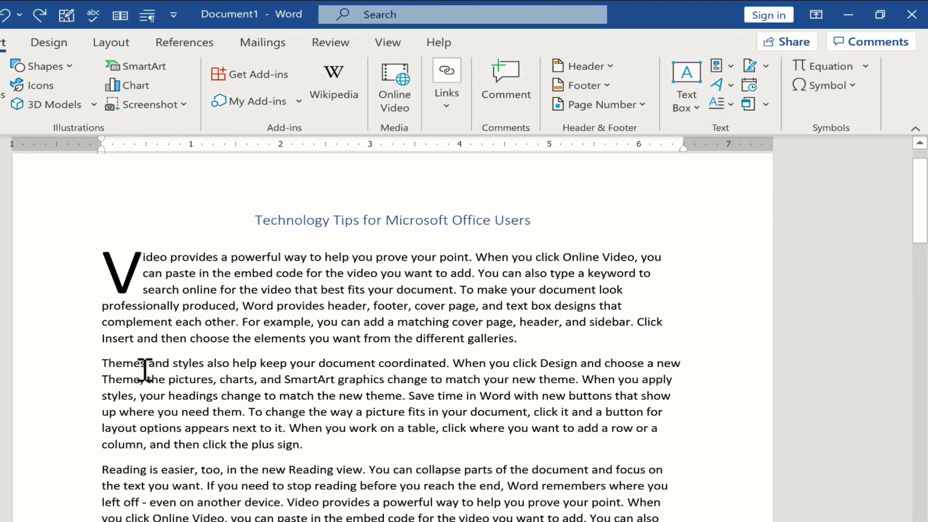
- Add a drop cap with the Dropped position to the second paragraph, which begins with "Themes"
{"action": "left_click", "coordinate": [169, 368]}
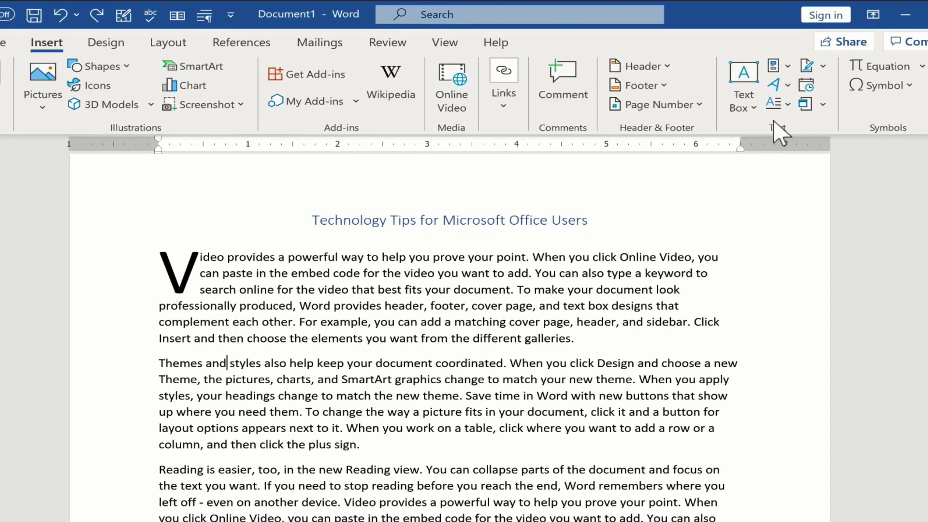
{"action": "left_click", "coordinate": [788, 102]}
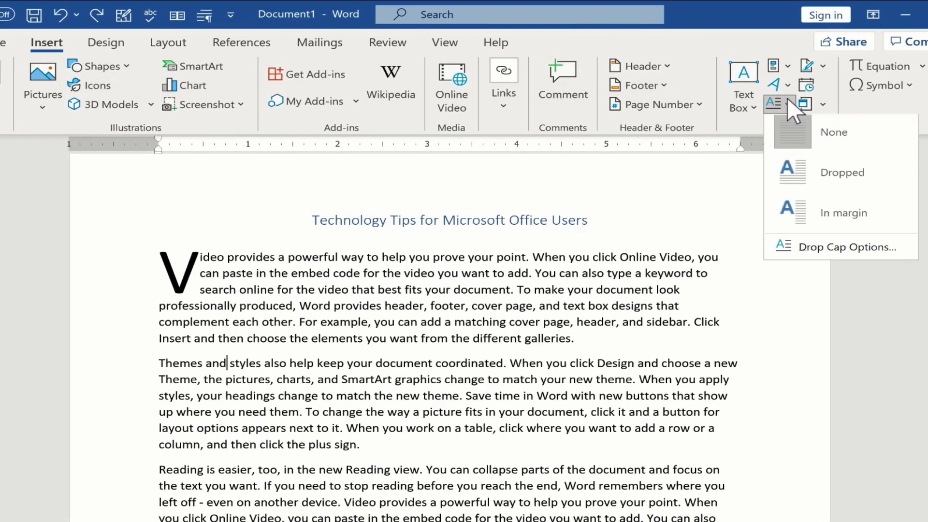
{"action": "left_click", "coordinate": [845, 175]}
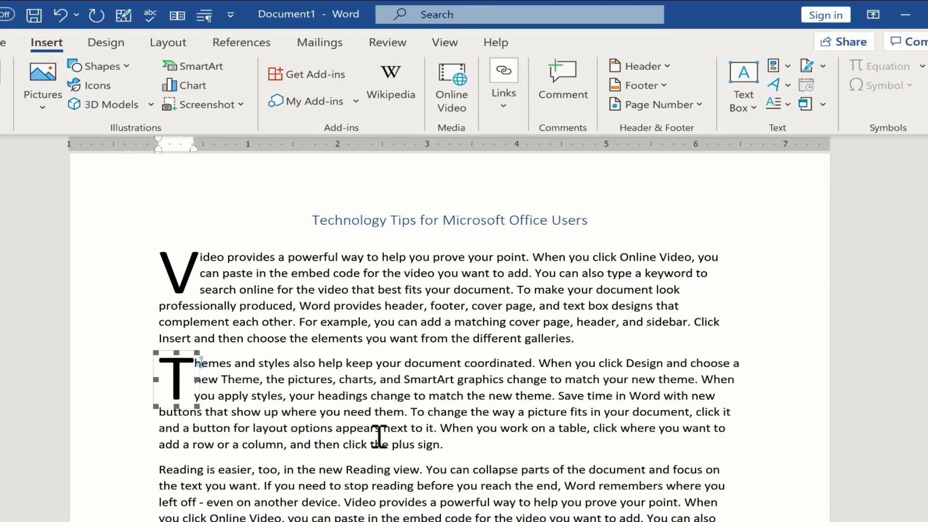
{"action": "left_click", "coordinate": [312, 395]}
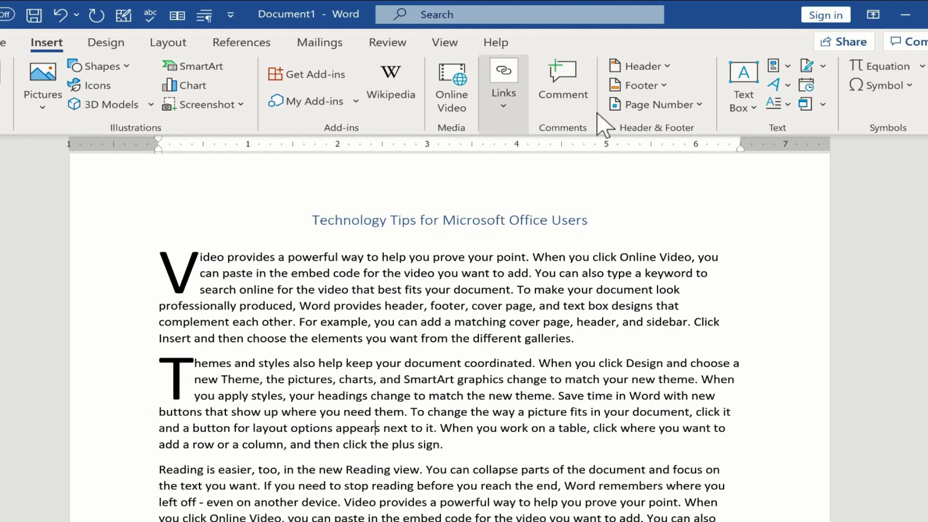
- Try the In margin position from the Drop Cap options on the second paragraph, and set it back to Dropped
{"action": "left_click", "coordinate": [792, 104]}
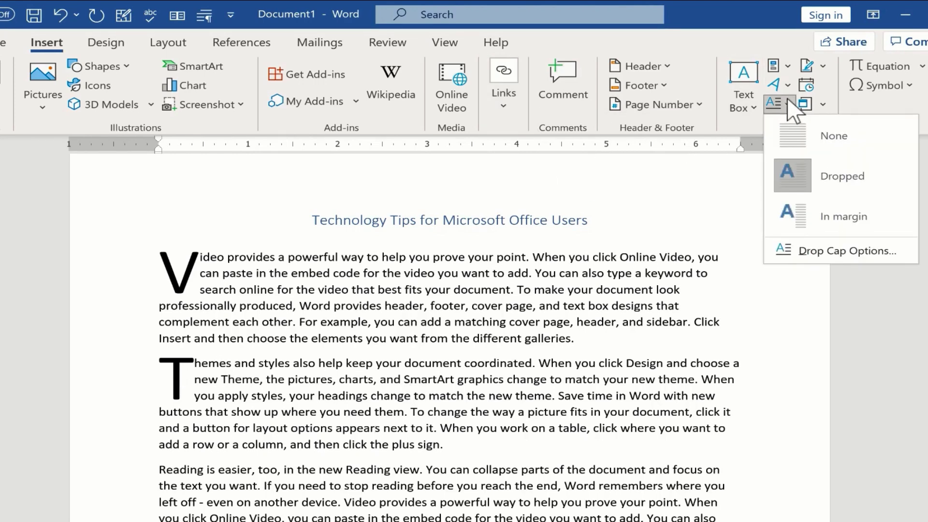
{"action": "left_click", "coordinate": [821, 250]}
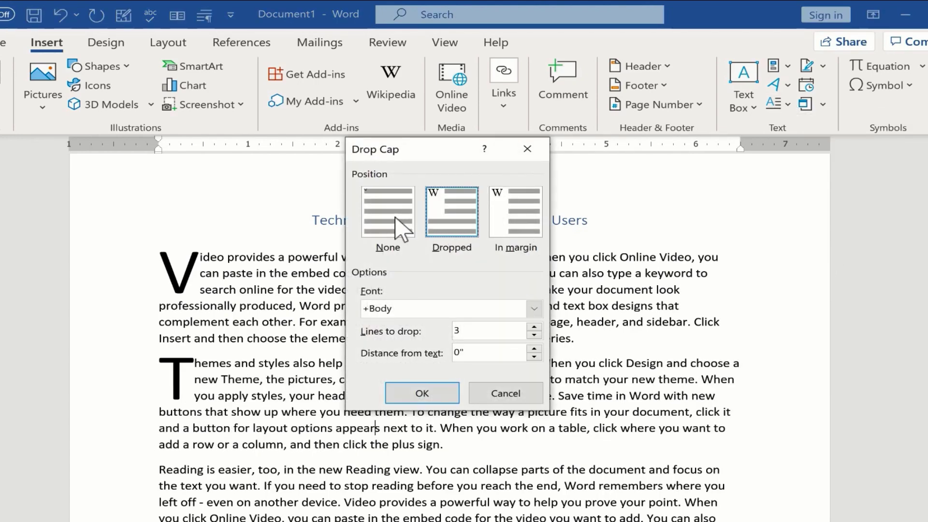
{"action": "left_click", "coordinate": [394, 213]}
{"action": "left_click", "coordinate": [533, 219]}
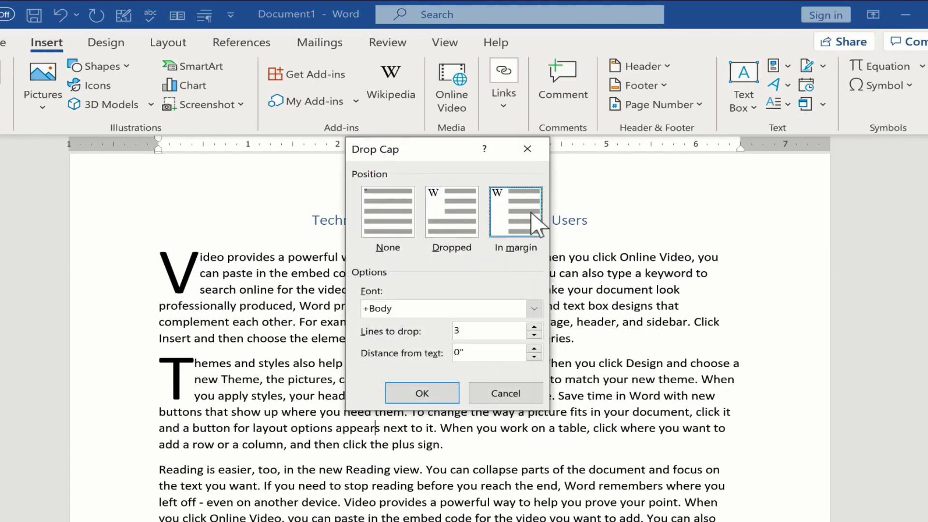
{"action": "left_click", "coordinate": [432, 392]}
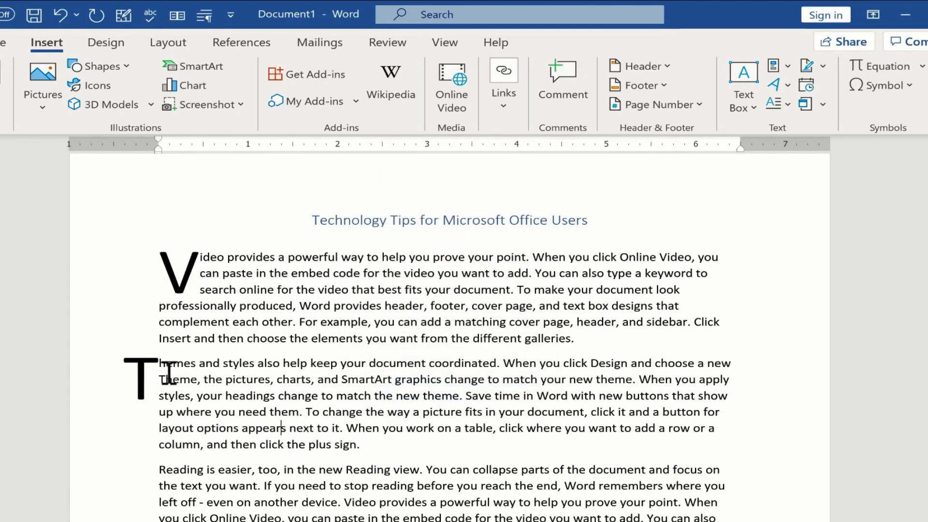
{"action": "left_click", "coordinate": [754, 118]}
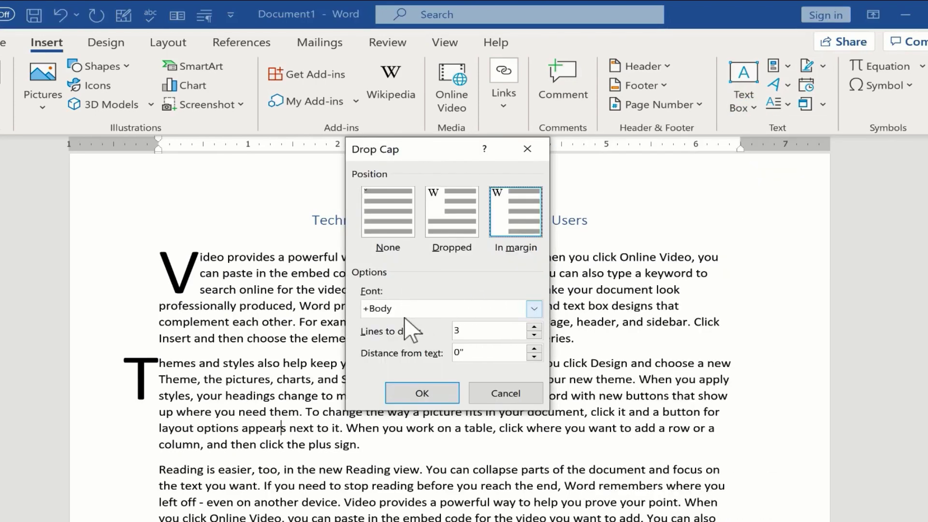
{"action": "left_click", "coordinate": [436, 228]}
{"action": "left_click", "coordinate": [421, 393]}
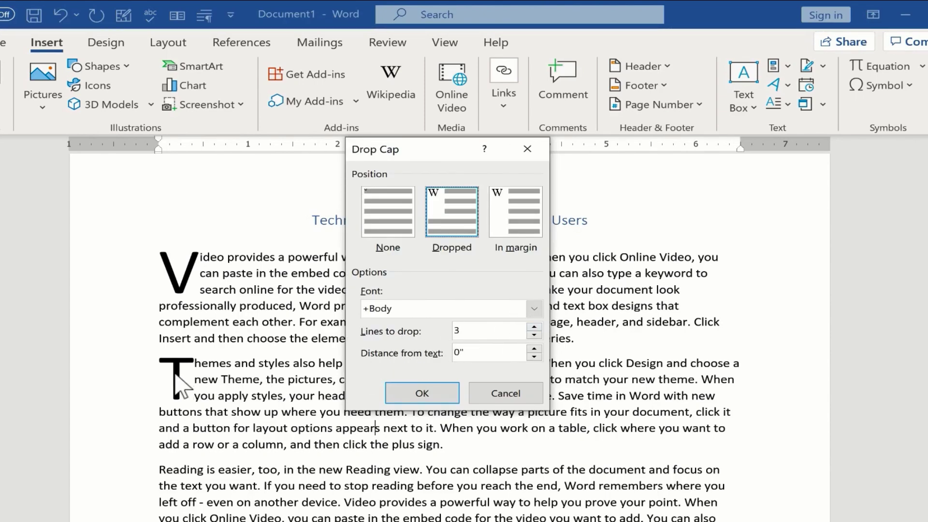
- Set the second paragraph's drop cap to span 10 lines
{"action": "left_click", "coordinate": [534, 328]}
{"action": "left_click", "coordinate": [534, 327]}
{"action": "left_click", "coordinate": [533, 327]}
{"action": "left_click", "coordinate": [533, 327]}
{"action": "left_click", "coordinate": [533, 327]}
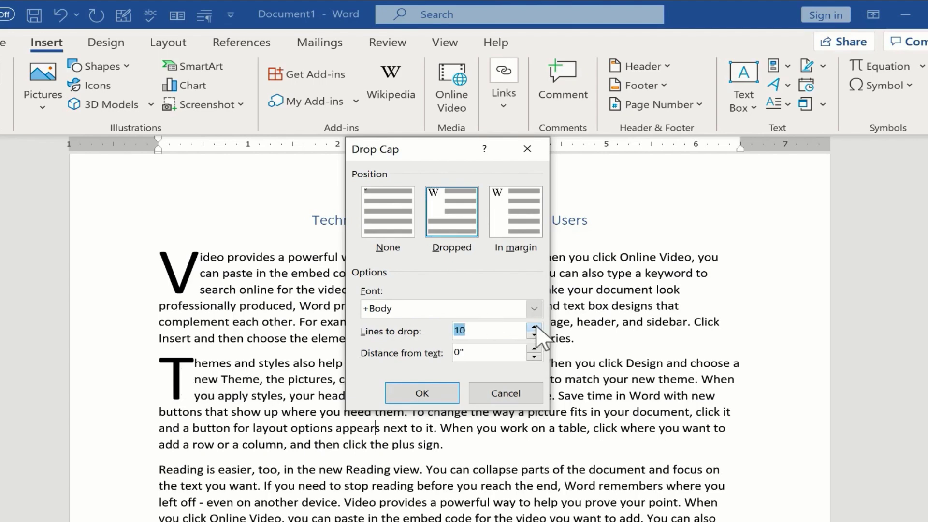
{"action": "left_click", "coordinate": [423, 392]}
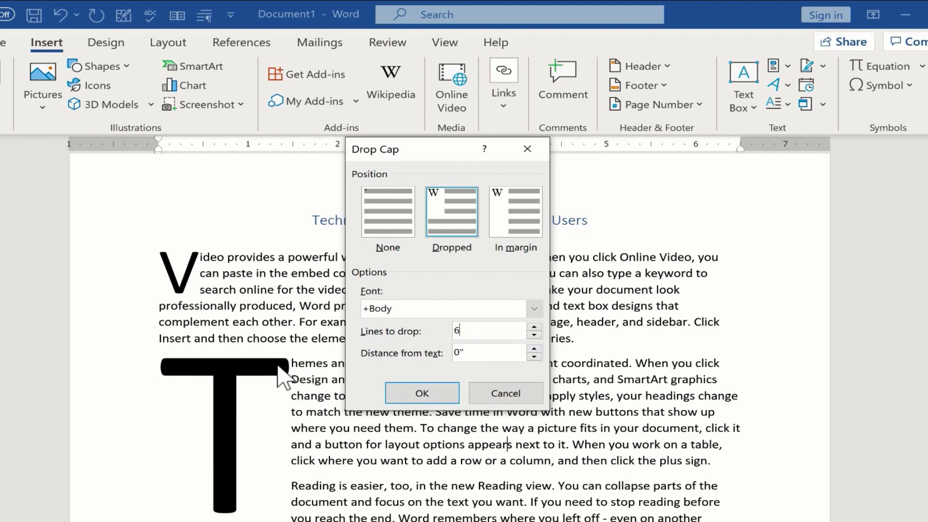
- Try a 6-line height with 0.8" distance from text on the second paragraph's drop cap, and undo the resizing
{"action": "left_click", "coordinate": [533, 348]}
{"action": "left_click", "coordinate": [534, 349]}
{"action": "left_click", "coordinate": [533, 348]}
{"action": "left_click", "coordinate": [534, 348]}
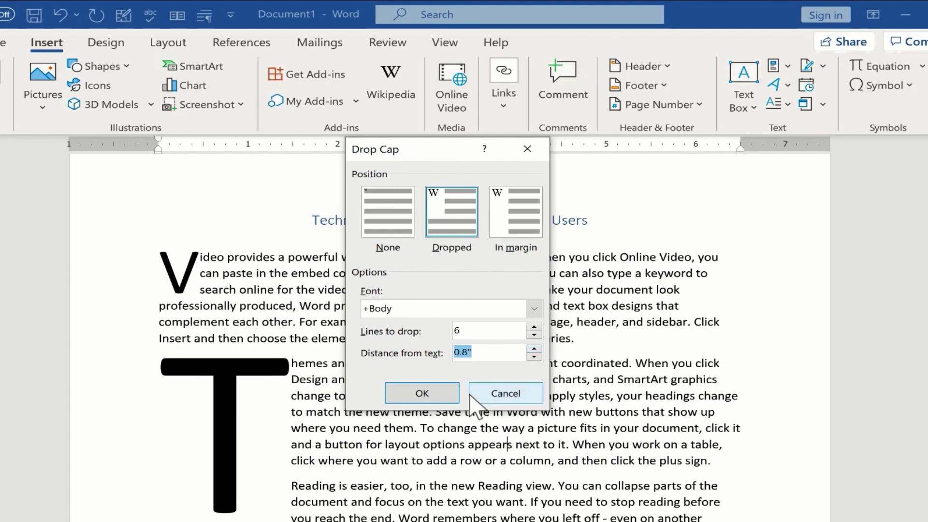
{"action": "left_click", "coordinate": [424, 392]}
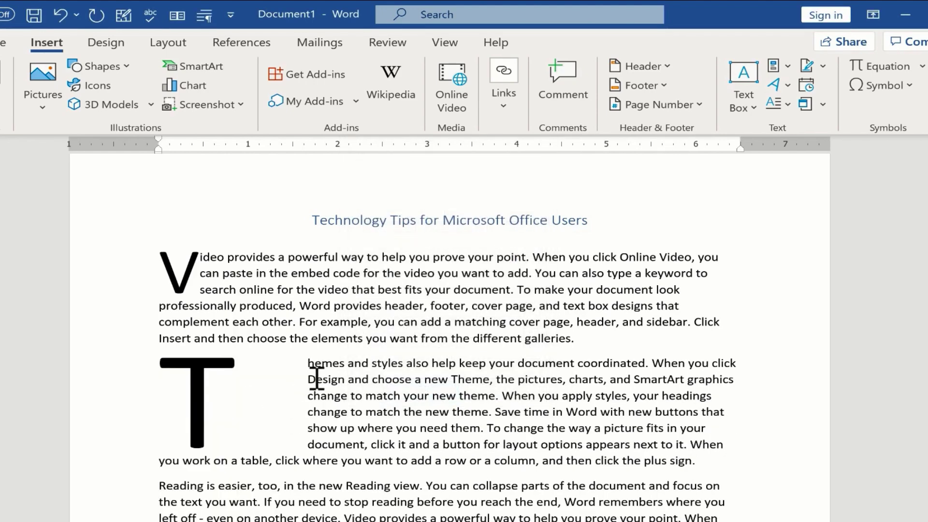
{"action": "key", "text": "ctrl+z"}
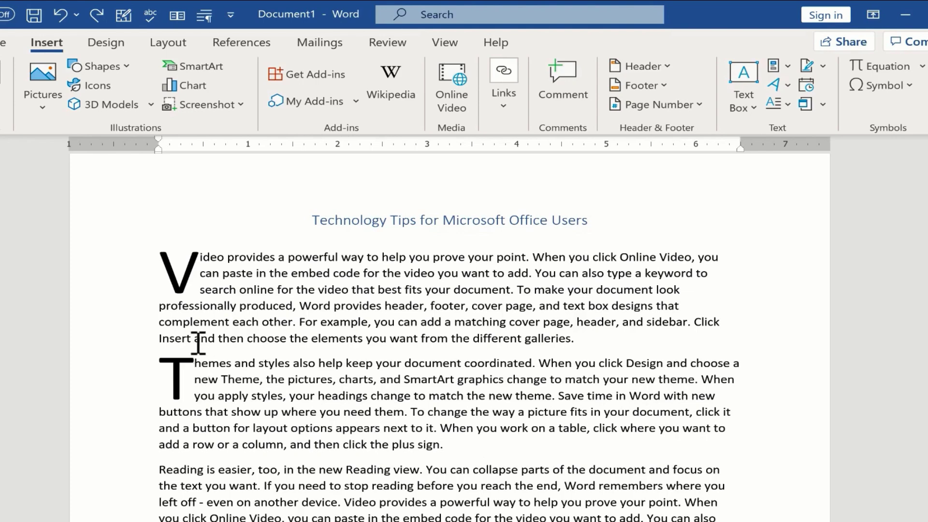
- Change the font of the first paragraph's drop cap V to Balthazar
{"action": "left_click", "coordinate": [193, 279]}
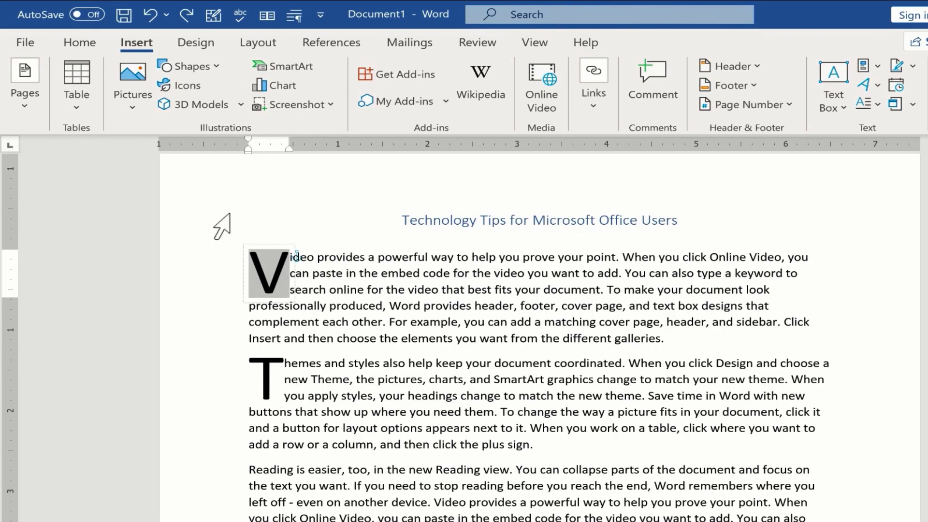
{"action": "left_click", "coordinate": [79, 42]}
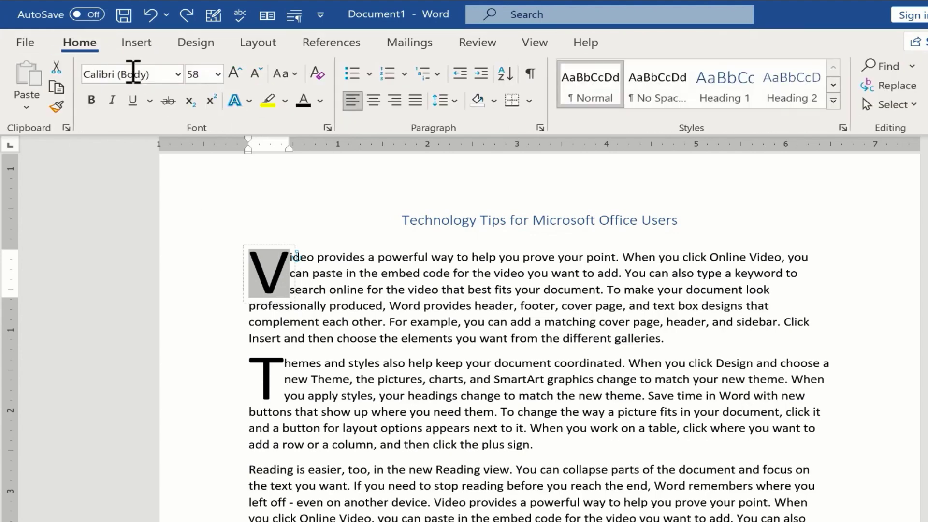
{"action": "left_click", "coordinate": [176, 75]}
{"action": "scroll", "coordinate": [171, 242], "scroll_direction": "down", "scroll_amount": 7}
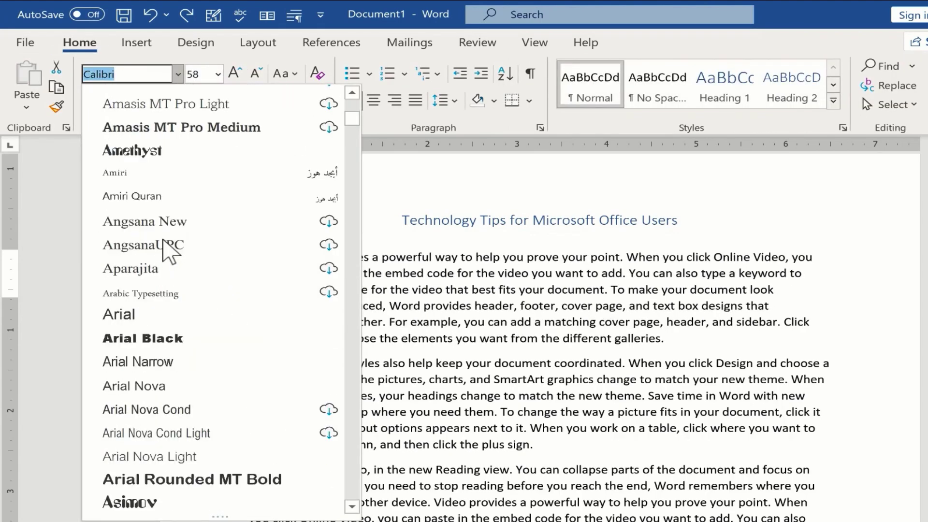
{"action": "scroll", "coordinate": [167, 242], "scroll_direction": "down", "scroll_amount": 10}
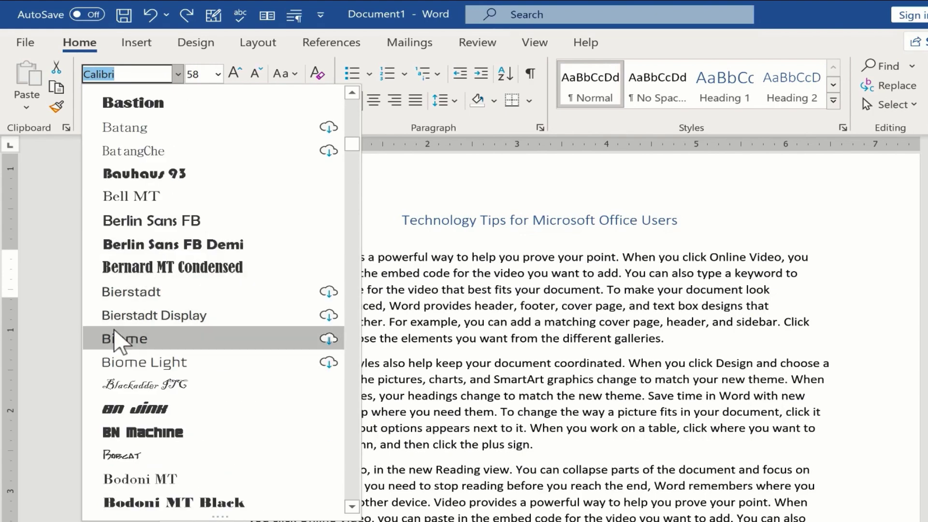
{"action": "scroll", "coordinate": [116, 339], "scroll_direction": "up", "scroll_amount": 8}
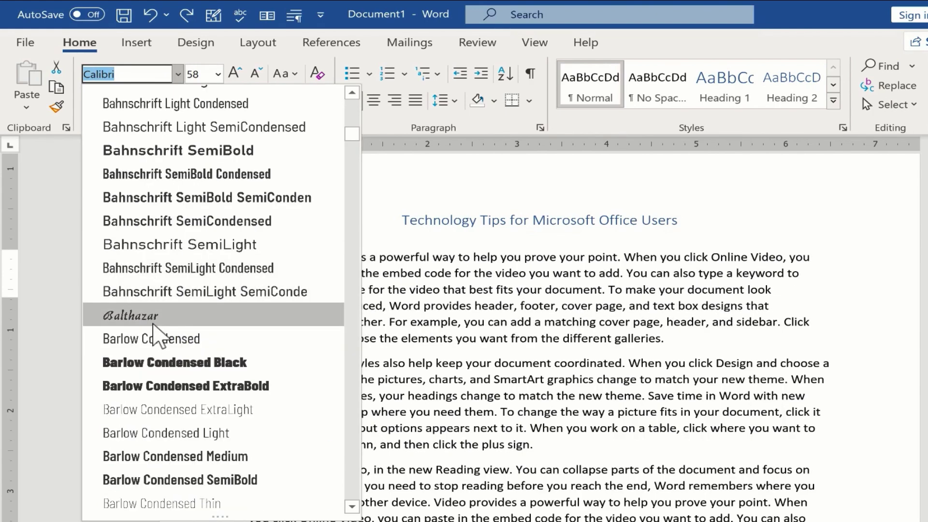
{"action": "left_click", "coordinate": [149, 316]}
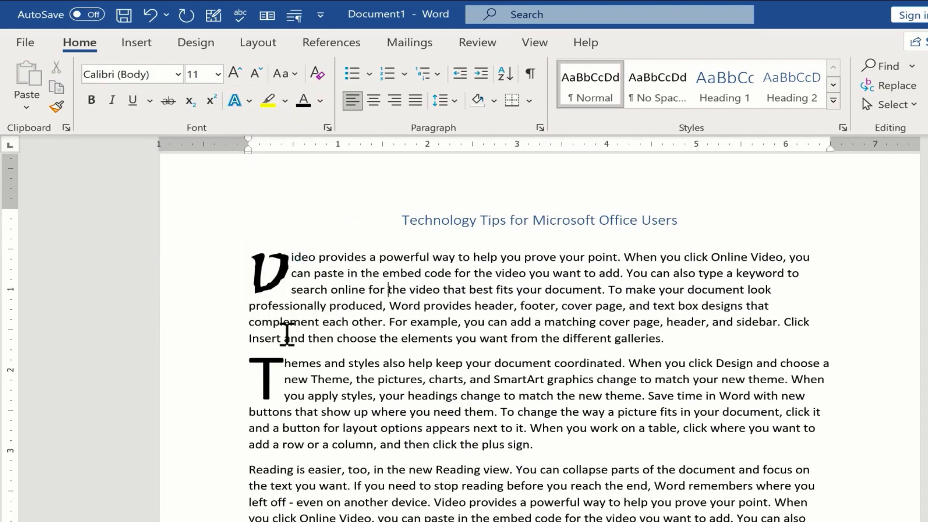
- Try a heavy serif font on the second paragraph's drop cap T, and restore its previous font
{"action": "left_click", "coordinate": [270, 377]}
{"action": "left_click", "coordinate": [178, 74]}
{"action": "left_click", "coordinate": [208, 325]}
{"action": "left_click", "coordinate": [342, 420]}
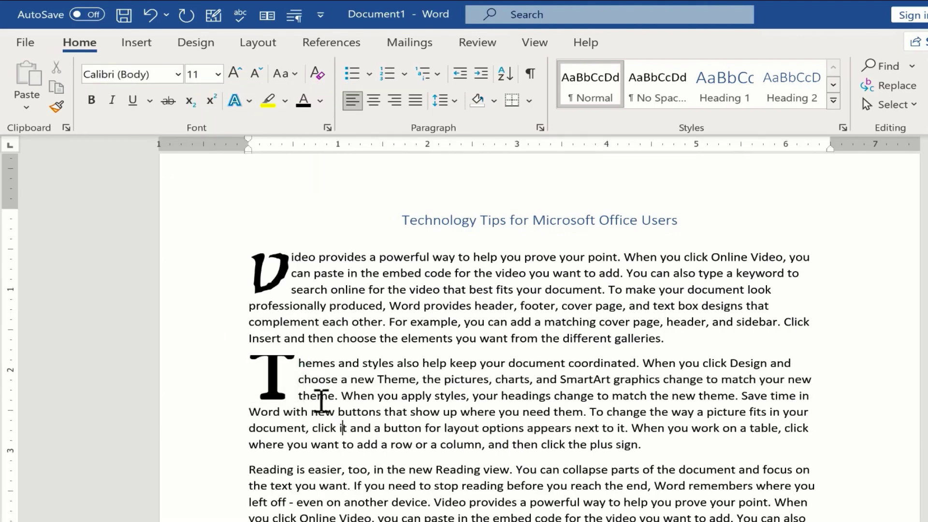
{"action": "left_click", "coordinate": [288, 370]}
- Change the font of the first paragraph's drop cap V to Parchment
{"action": "left_click", "coordinate": [269, 271]}
{"action": "left_click", "coordinate": [348, 220]}
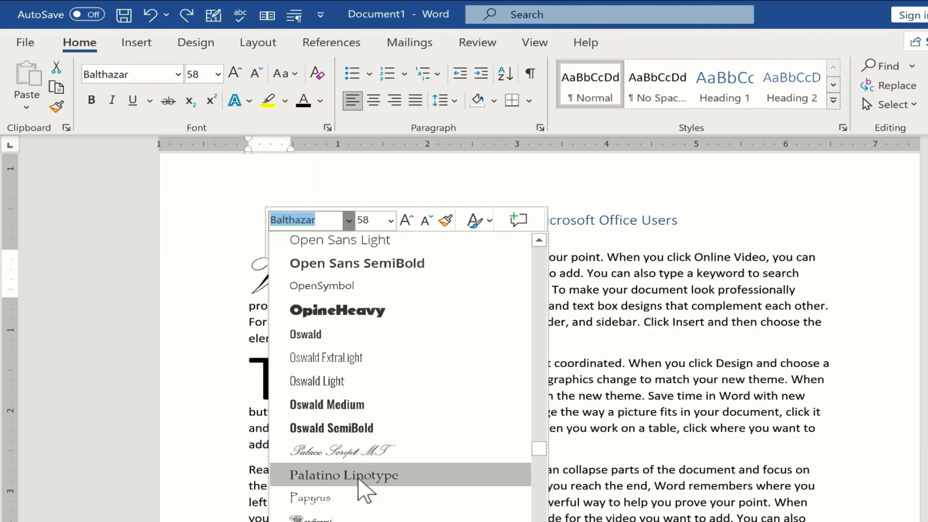
{"action": "left_click", "coordinate": [338, 518]}
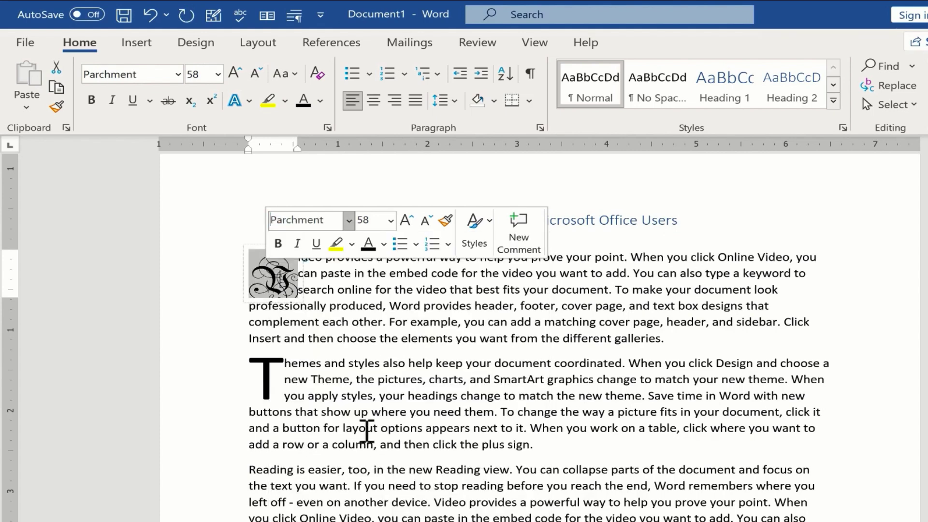
{"action": "left_click", "coordinate": [360, 395]}
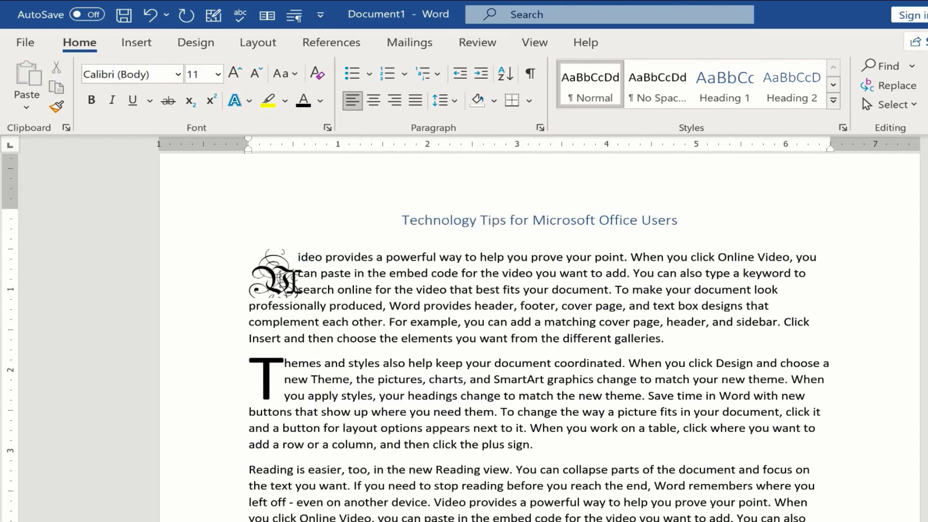
- Try the Papyrus font on the first paragraph's drop cap V, and undo the font change
{"action": "left_click", "coordinate": [297, 287]}
{"action": "left_click", "coordinate": [346, 233]}
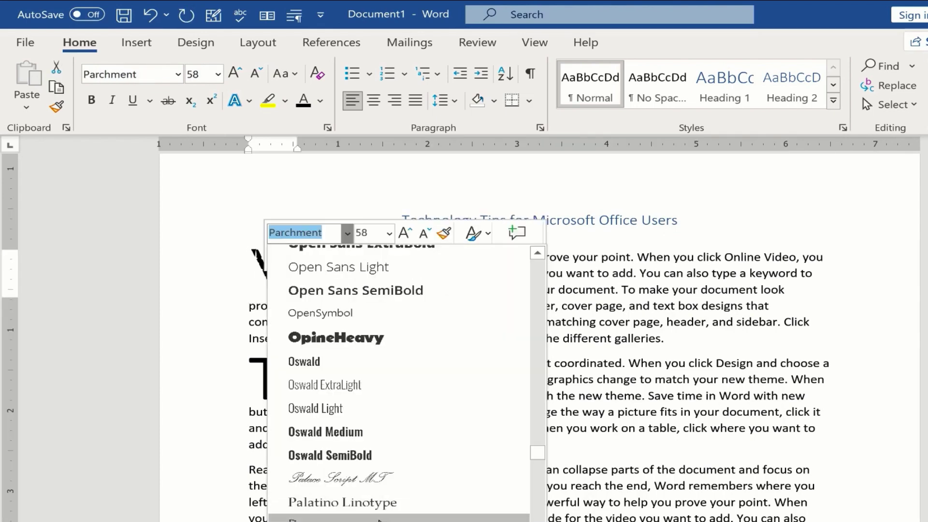
{"action": "left_click", "coordinate": [378, 514]}
{"action": "left_click", "coordinate": [372, 392]}
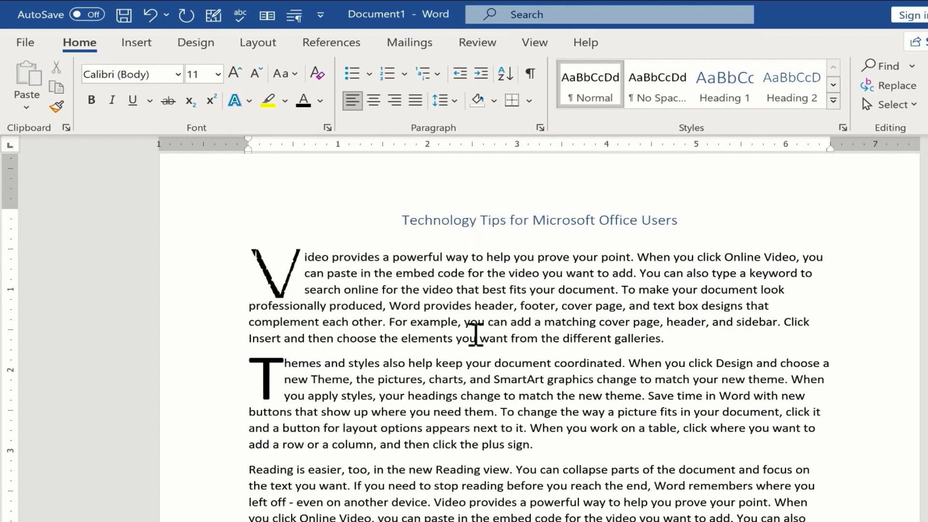
{"action": "key", "text": "ctrl+z"}
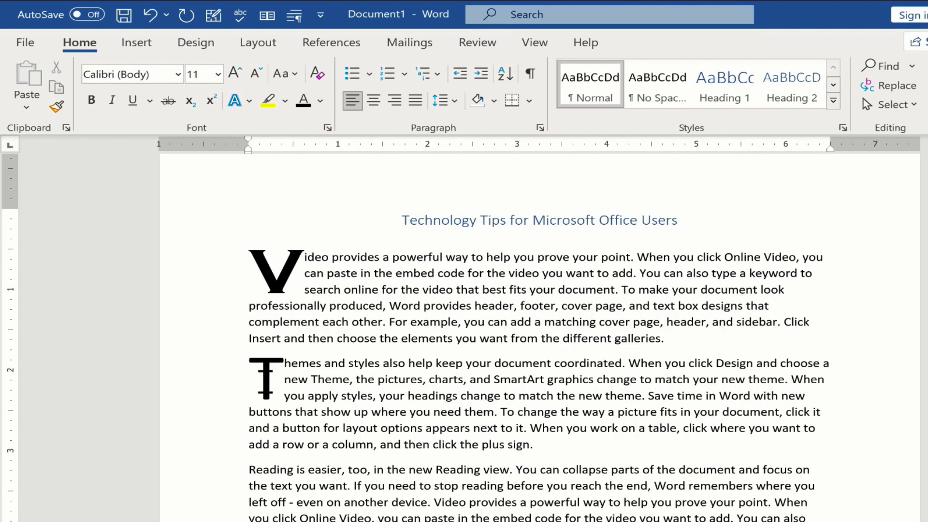
- Remove the drop cap from the second paragraph, turning its initial T back into normal text
{"action": "left_click", "coordinate": [275, 378]}
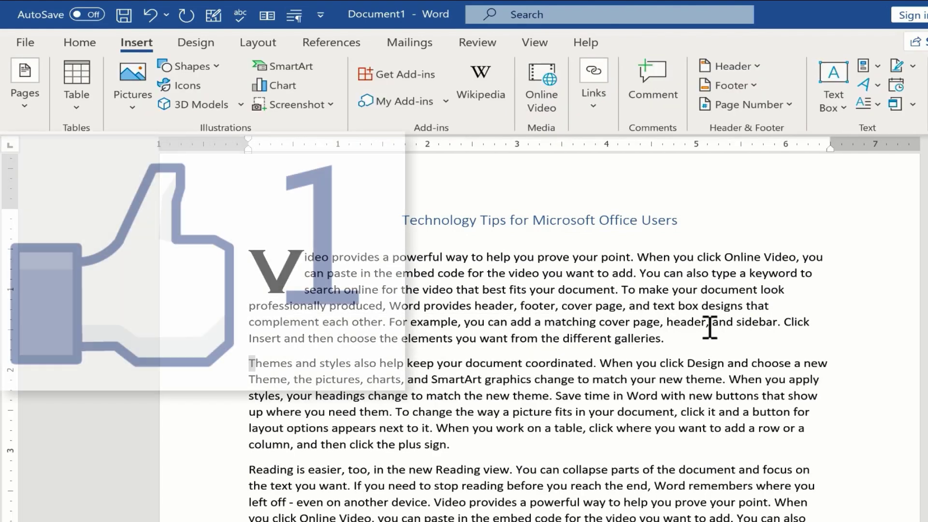